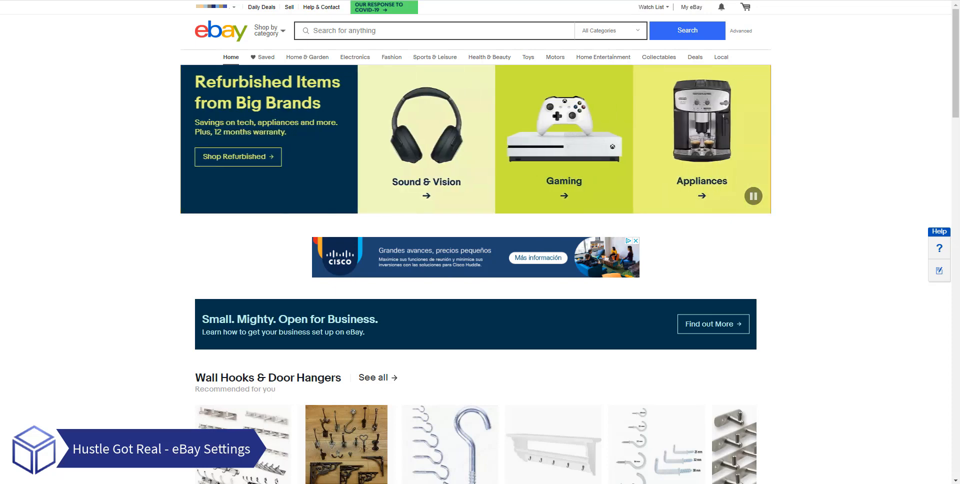
- Open the account settings, go to the seller account, and open its site preferences
mouse_move(216, 8)
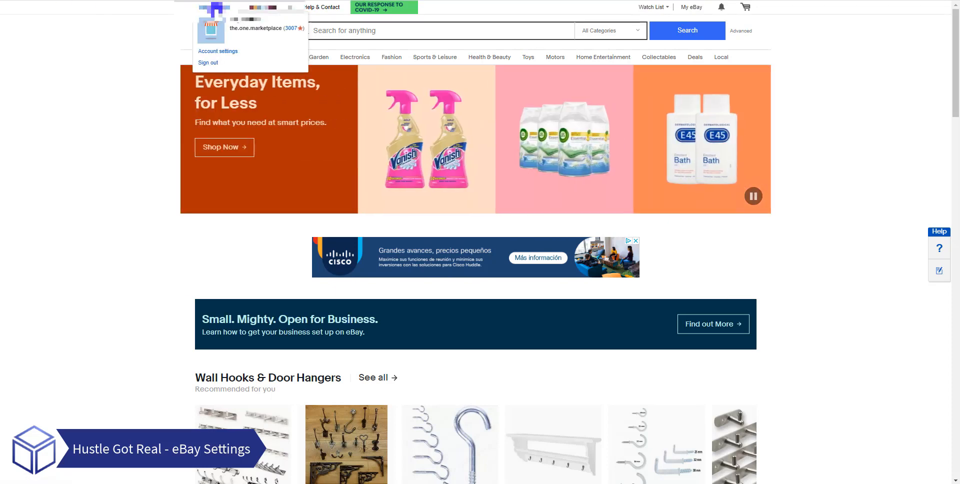
left_click(228, 52)
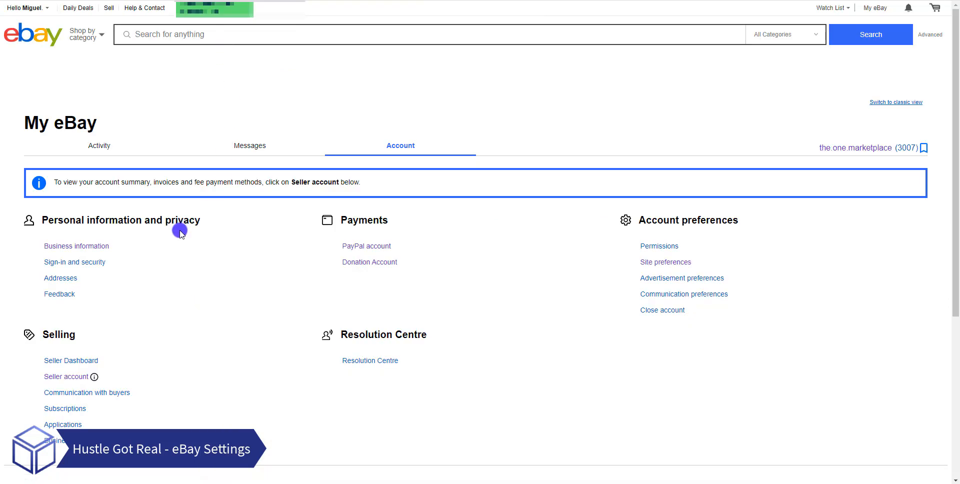
scroll(165, 250, "down", 2)
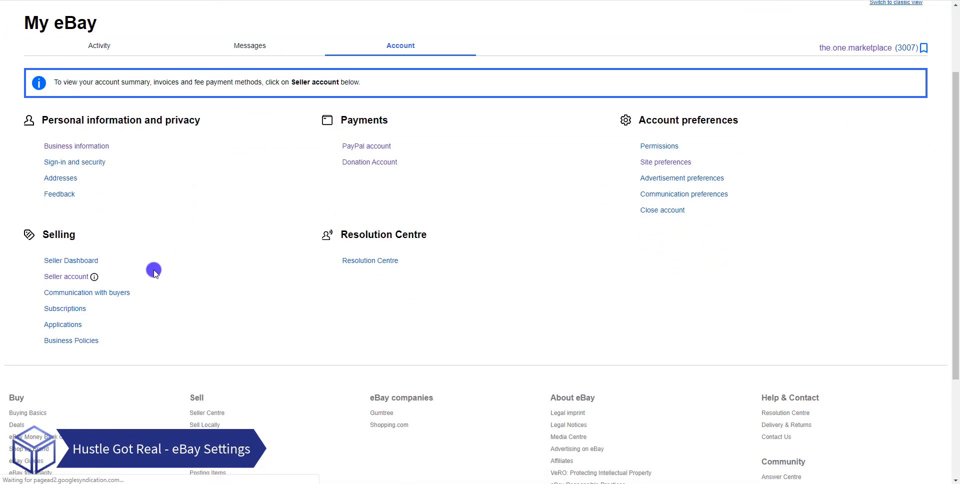
left_click(66, 279)
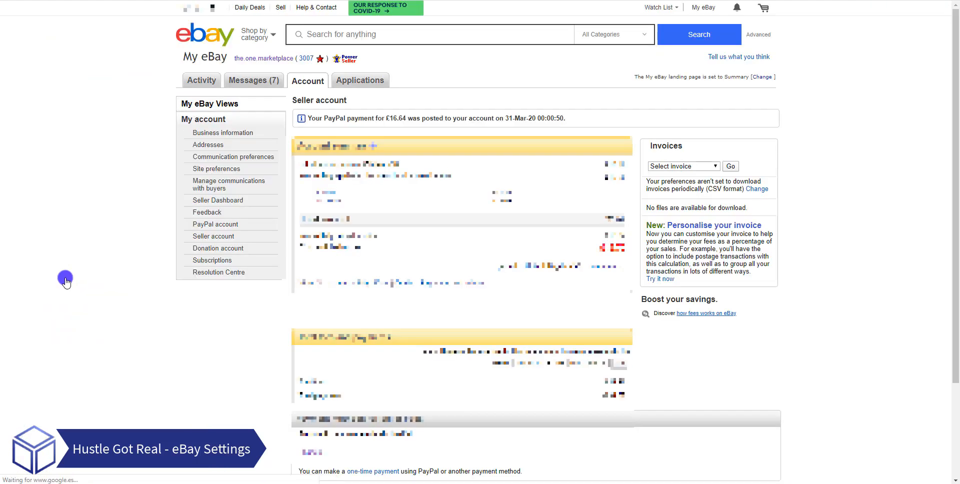
left_click(205, 170)
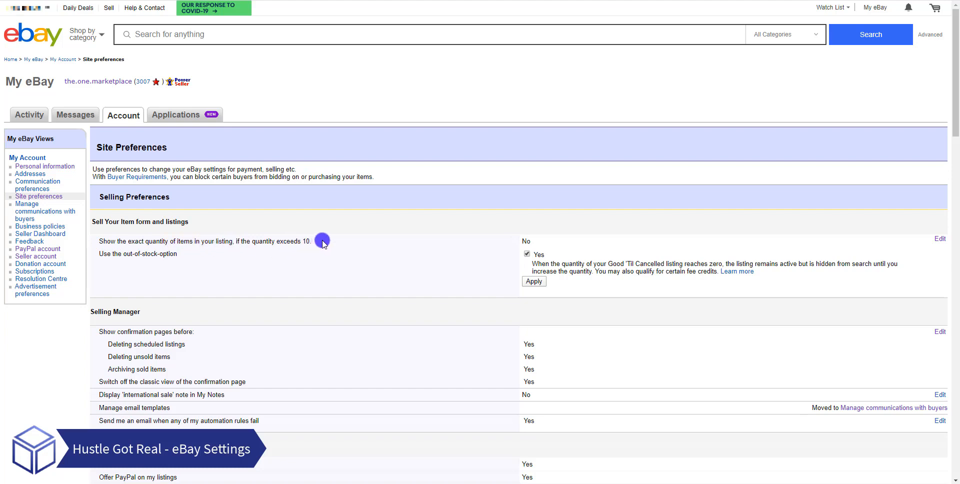
- Set the quantity display preference to "Display the exact quantity in your listings" and submit it
left_click(940, 240)
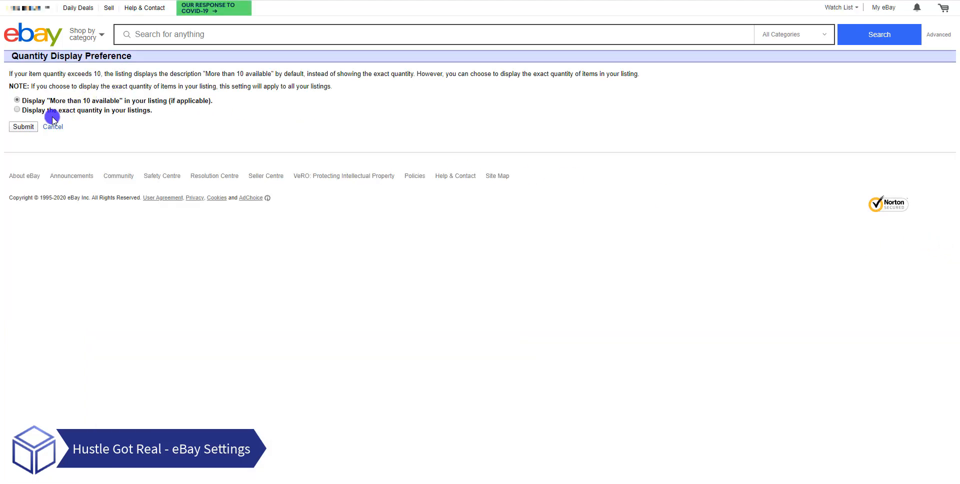
left_click(15, 111)
left_click(24, 128)
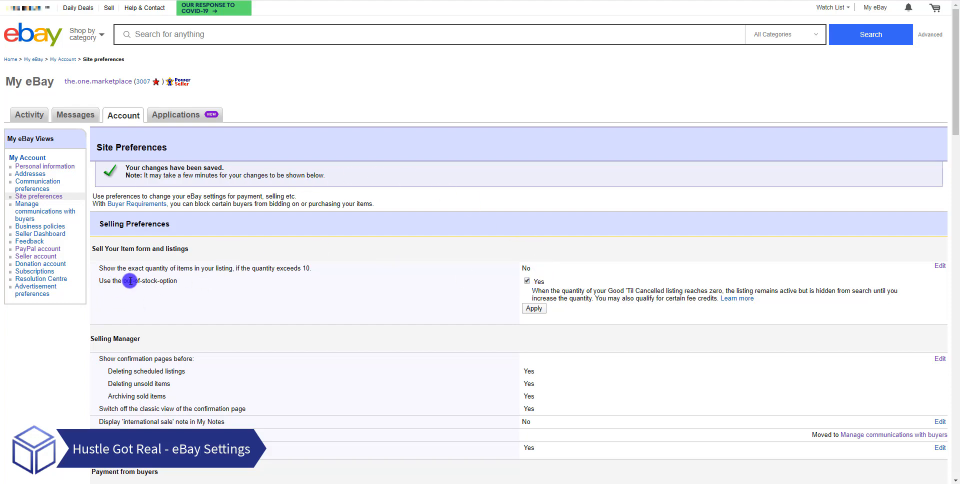
- Review the out-of-stock option and the Selling Manager confirmation page settings in the site preferences
left_click_drag(139, 281, 178, 283)
left_click(222, 283)
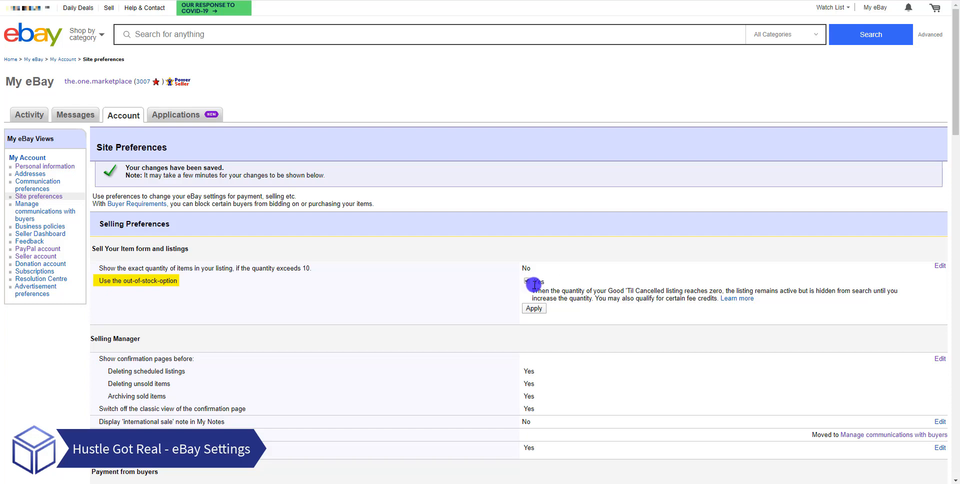
scroll(358, 271, "down", 3)
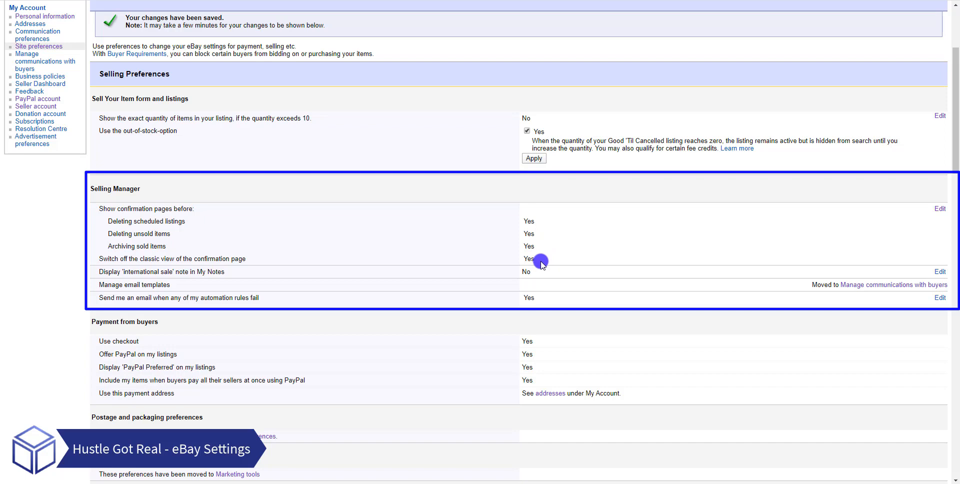
left_click_drag(537, 259, 525, 220)
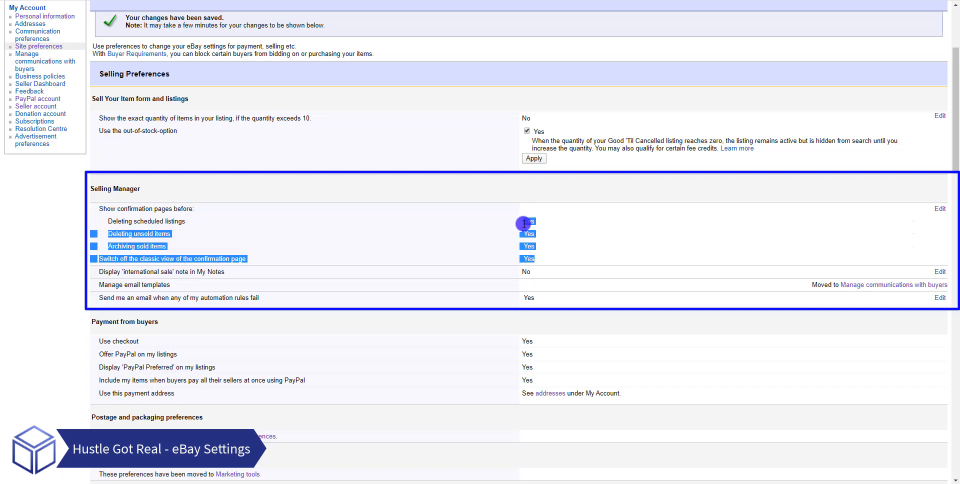
left_click(562, 252)
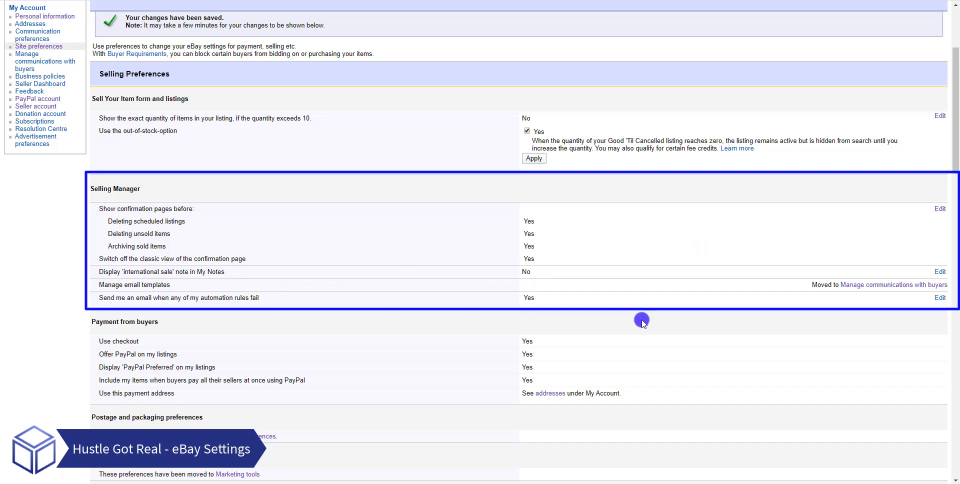
- Open Manage communications with buyers, review the automatic email for each event including the payment reminder, and return to the site preferences
left_click(861, 286)
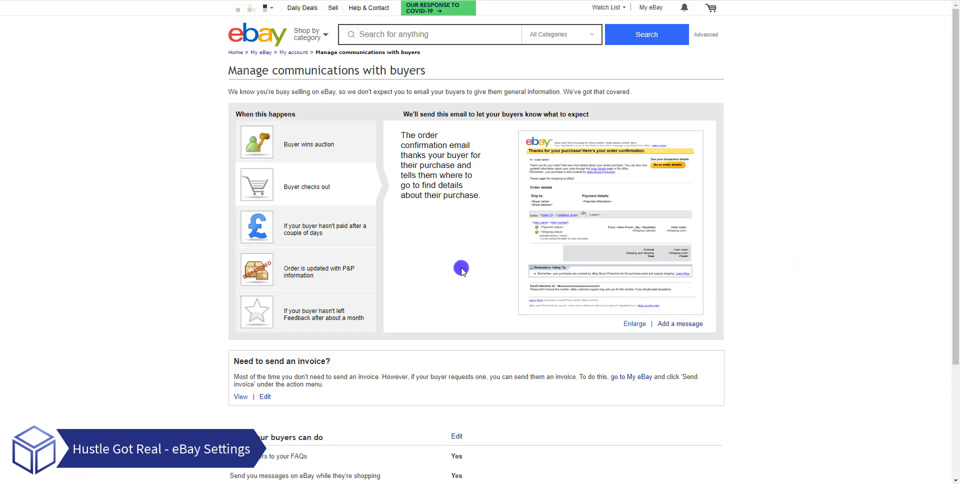
left_click(306, 229)
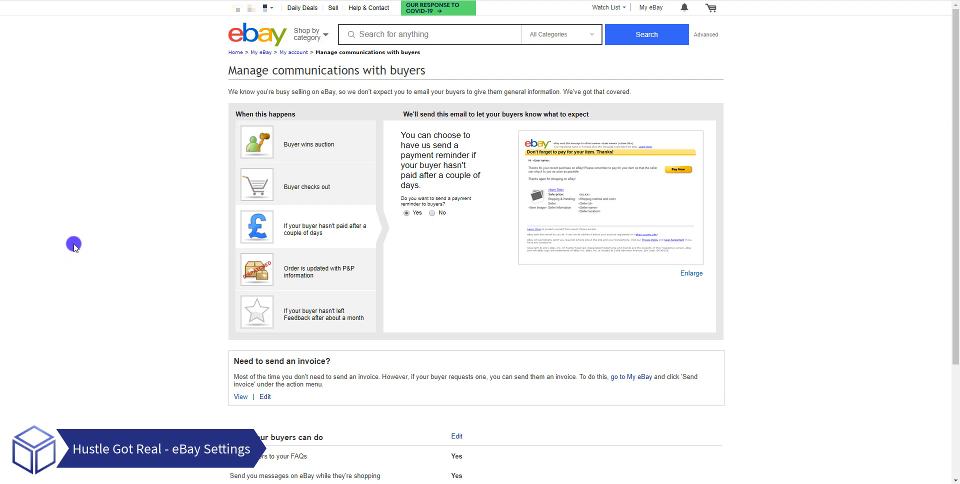
left_click(341, 152)
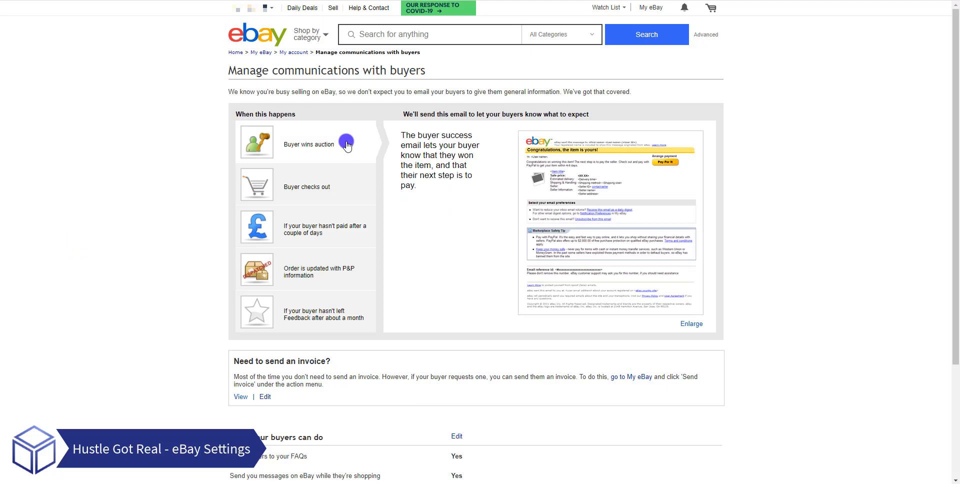
left_click(344, 179)
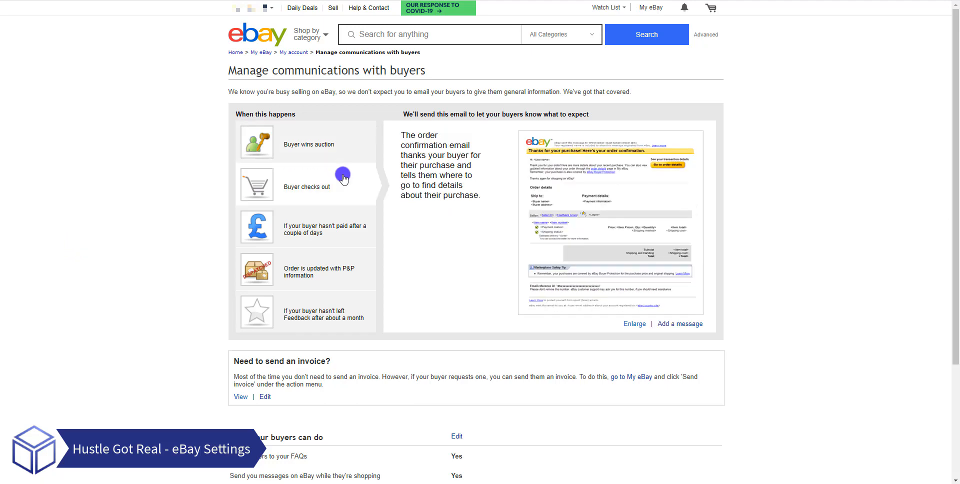
left_click(332, 258)
left_click(311, 315)
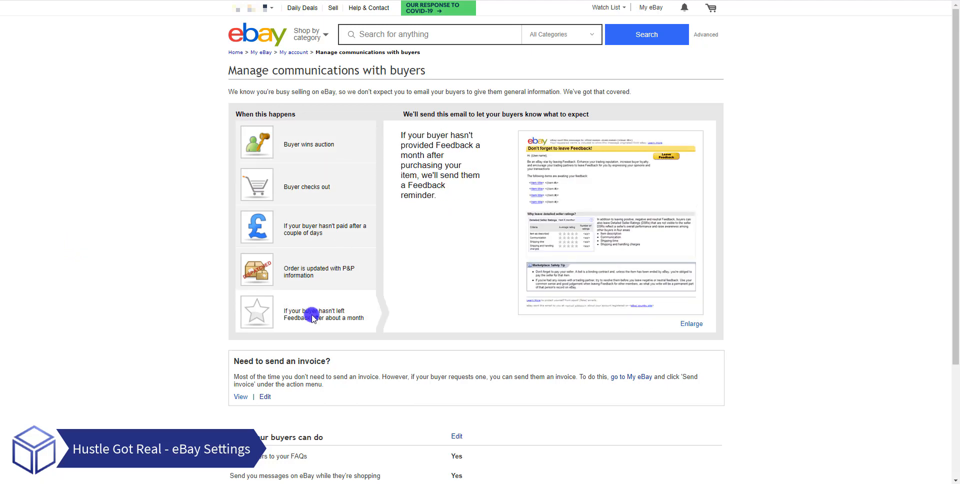
left_click(336, 242)
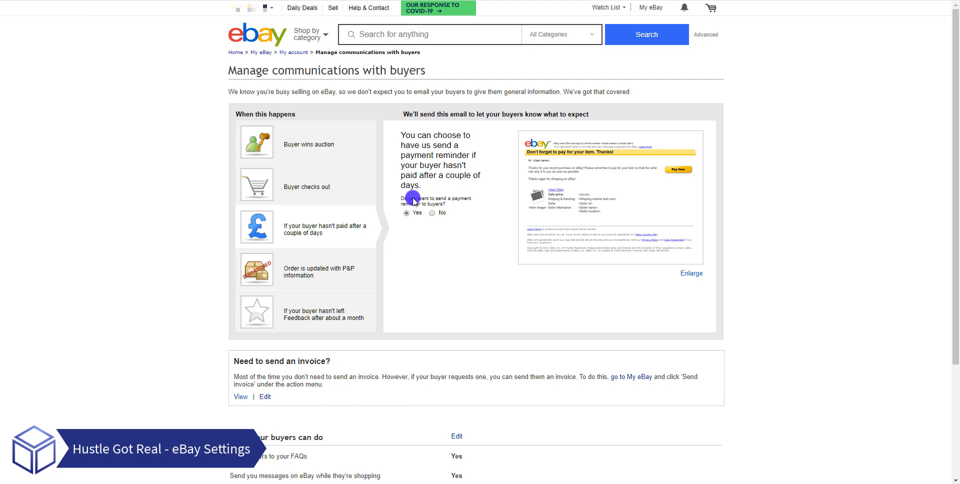
scroll(431, 281, "down", 1)
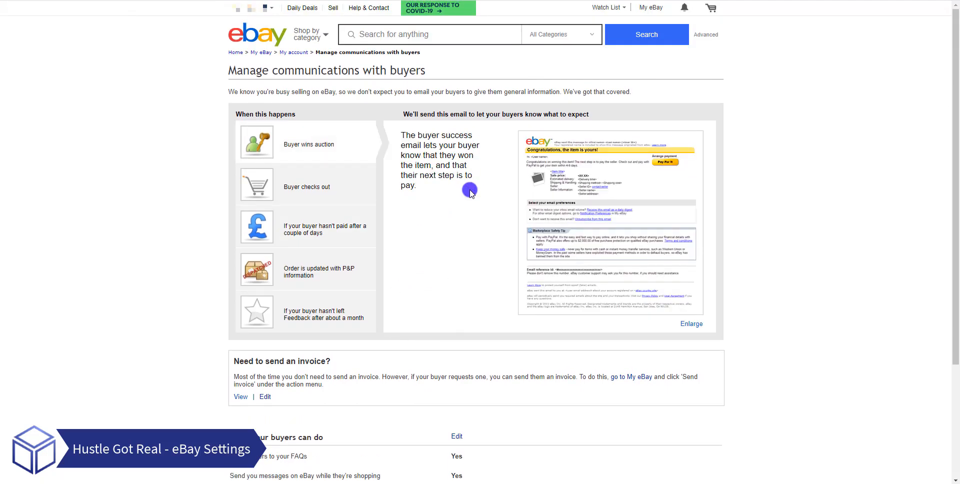
scroll(469, 200, "down", 2)
left_click(365, 85)
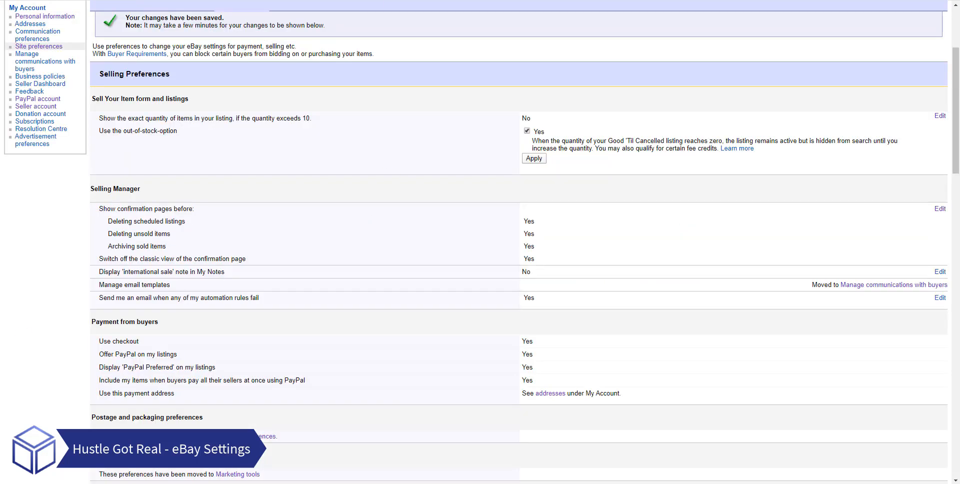
- Open the postage preferences from the site preferences and bring up the Global Shipping Programme preferences
scroll(380, 230, "down", 4)
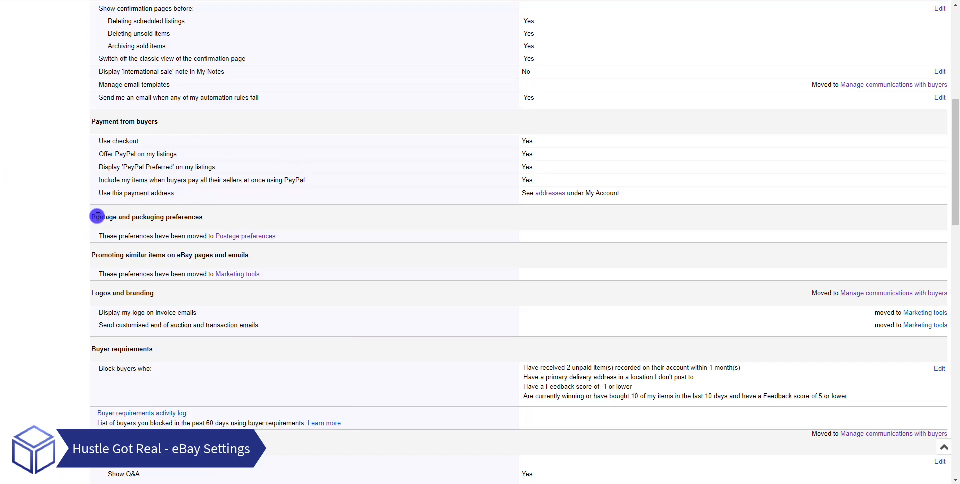
left_click(228, 237)
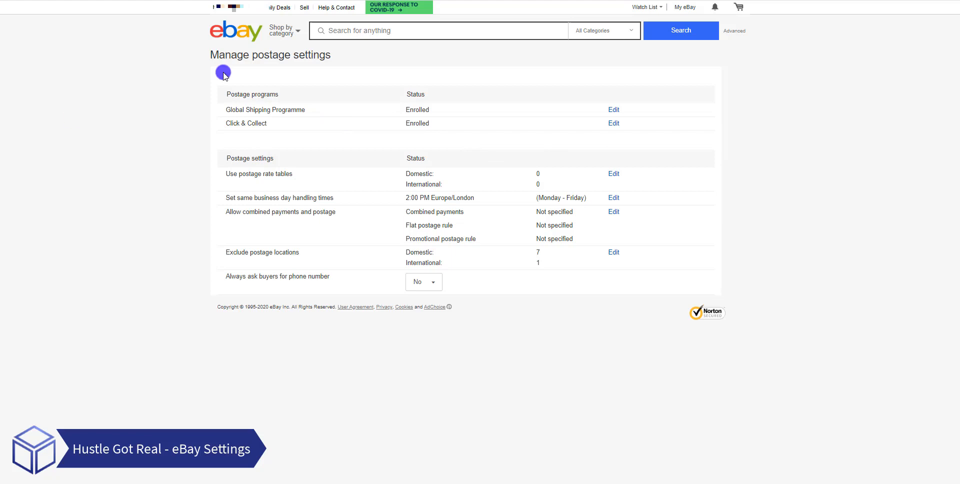
left_click(407, 0)
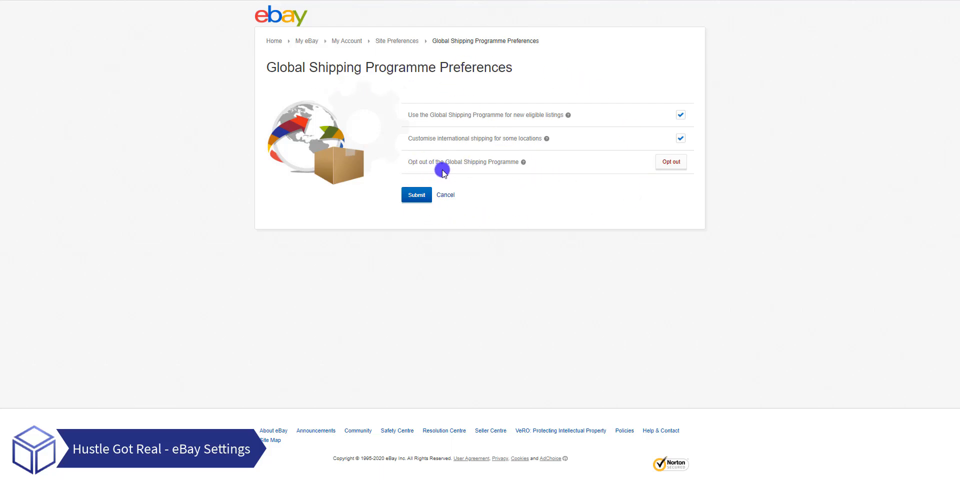
- Examine the Global Shipping Programme opt-out details about blocking certain countries, and dismiss the dialog without opting out
left_click(665, 167)
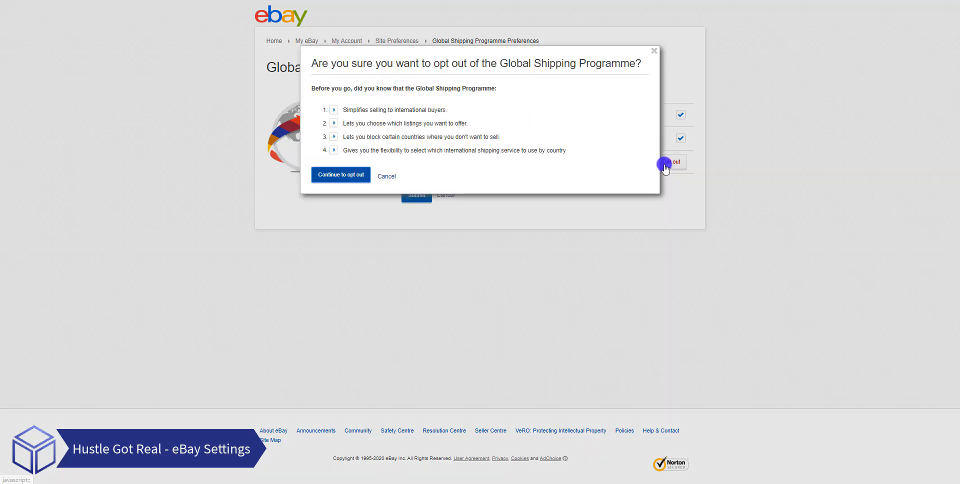
left_click(333, 137)
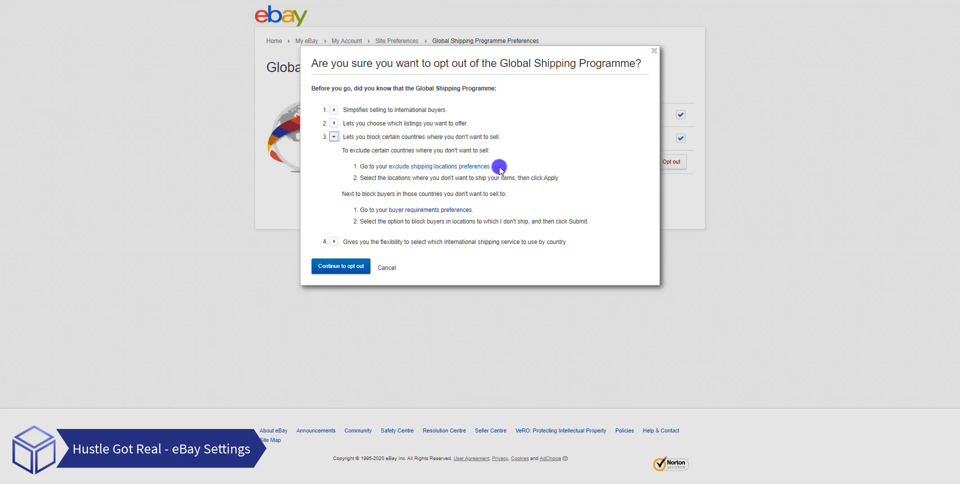
left_click_drag(499, 169, 385, 166)
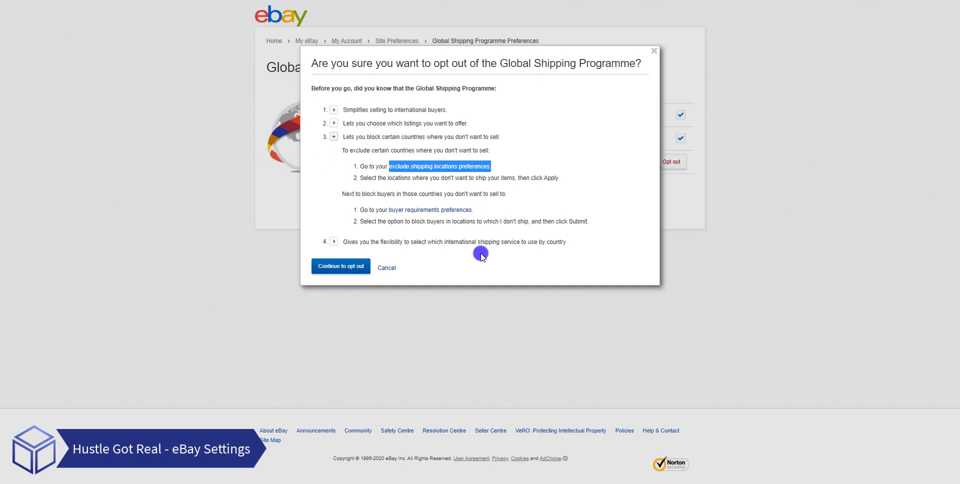
left_click(653, 53)
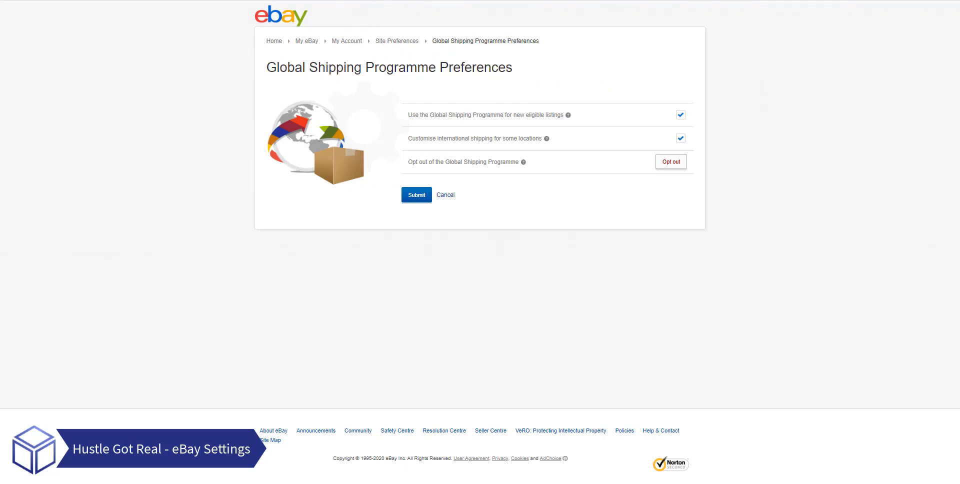
- Return to the postage settings, open the Click & Collect preference, and go back to the start of the site preferences
left_click(265, 0)
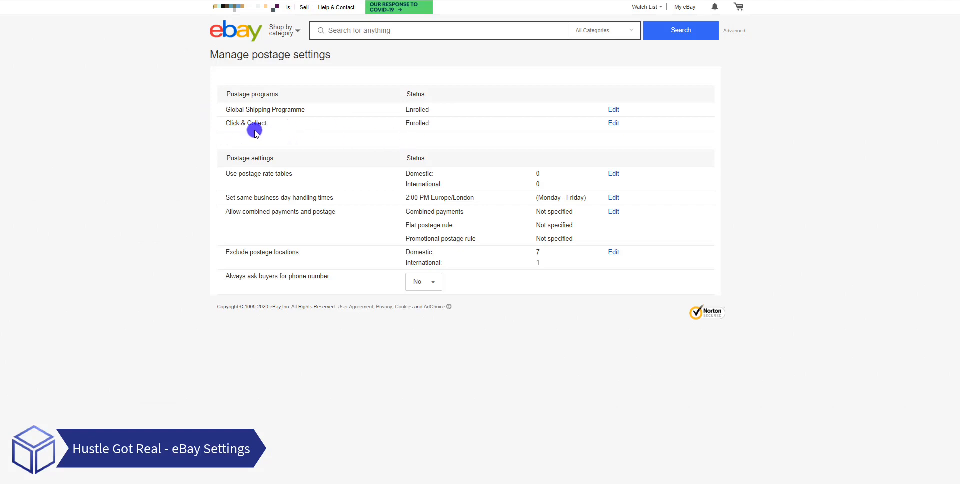
left_click(614, 123)
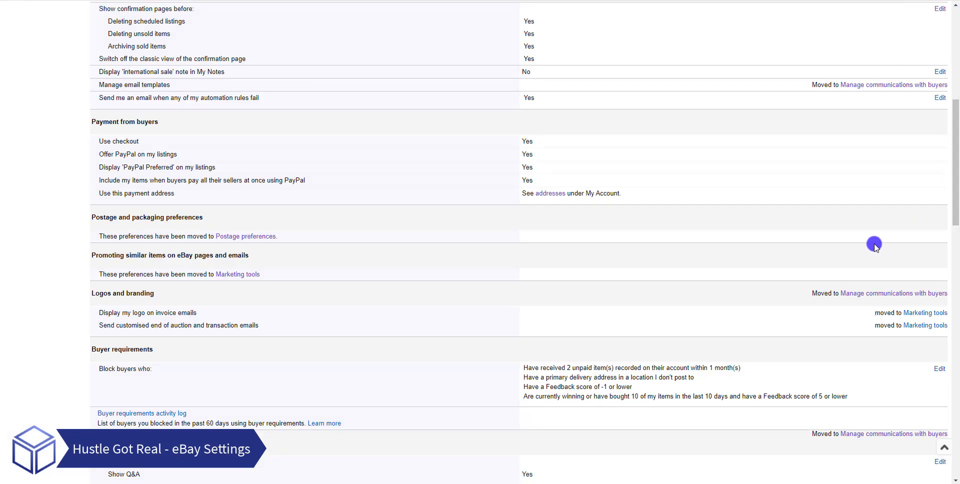
scroll(888, 242, "up", 6)
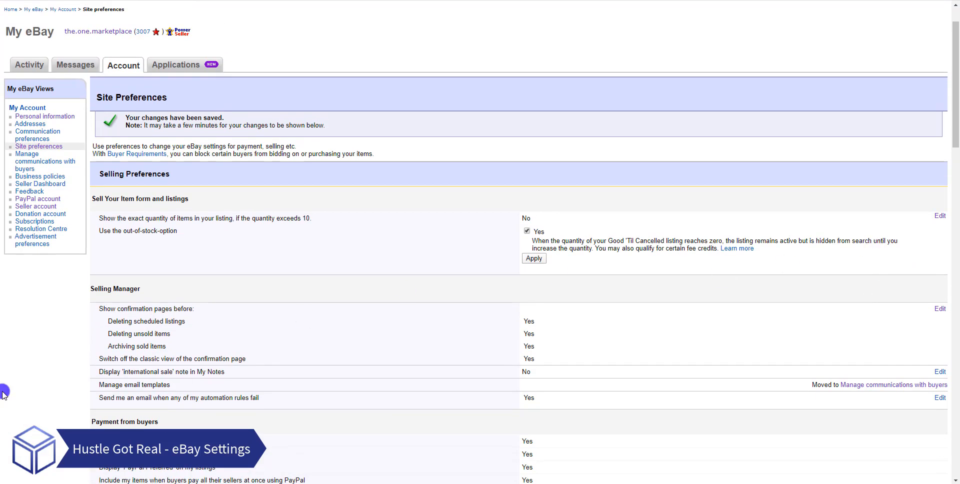